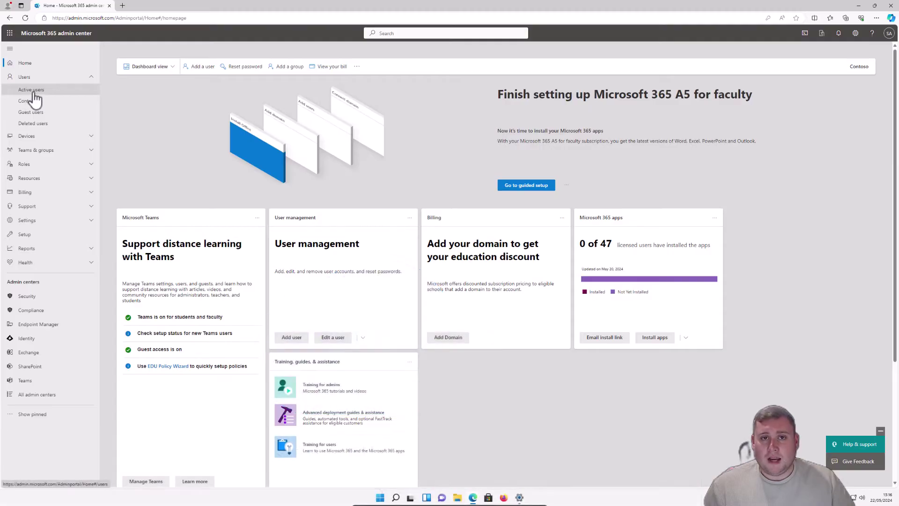
Step: Open the student user's account details panel from the Active users list
left_click(34, 92)
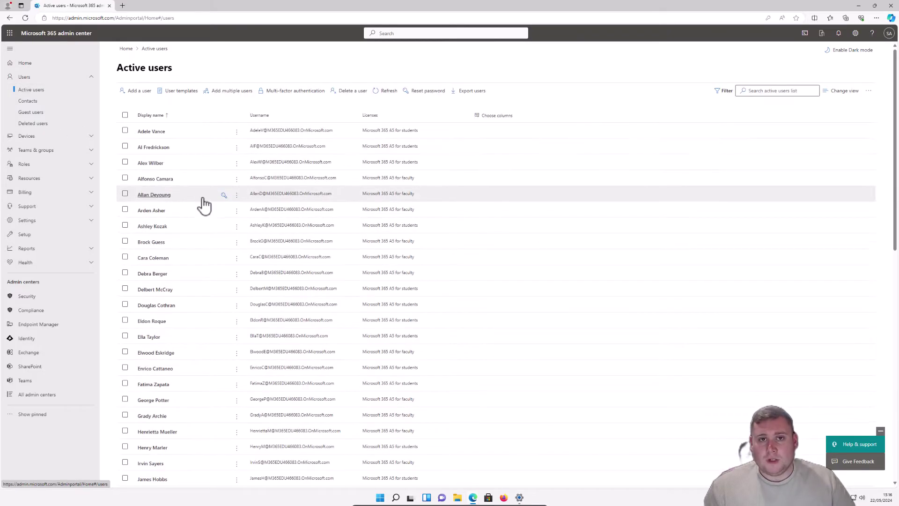
scroll(220, 206, "down", 8)
scroll(194, 231, "down", 4)
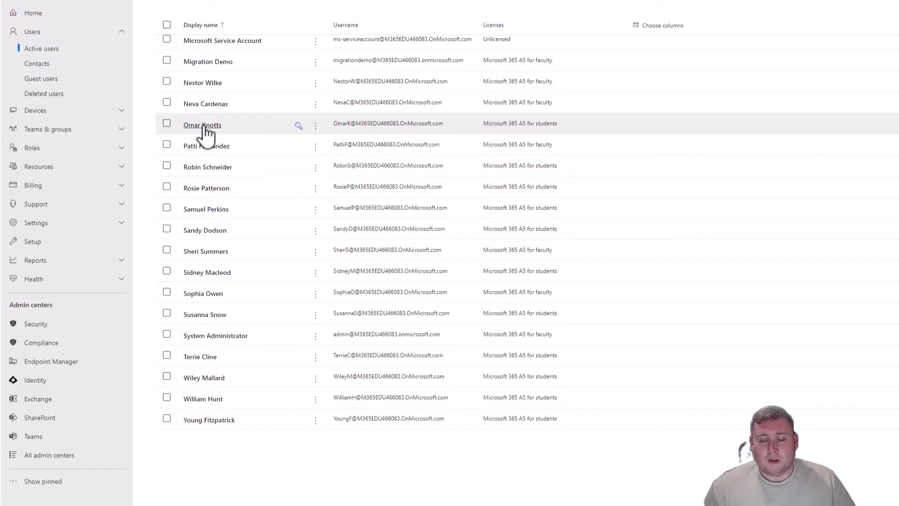
left_click(205, 126)
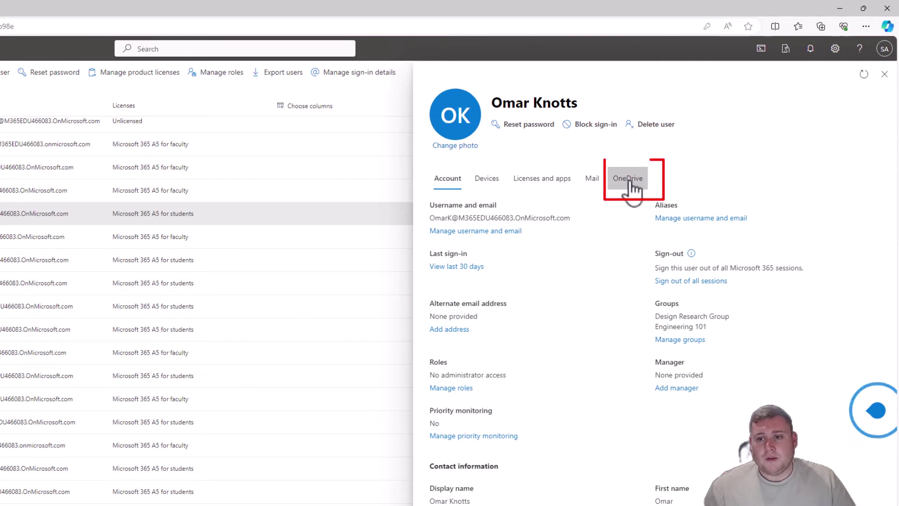
Step: Create and copy a link to the student's OneDrive files, then paste it into a new browser tab
left_click(633, 183)
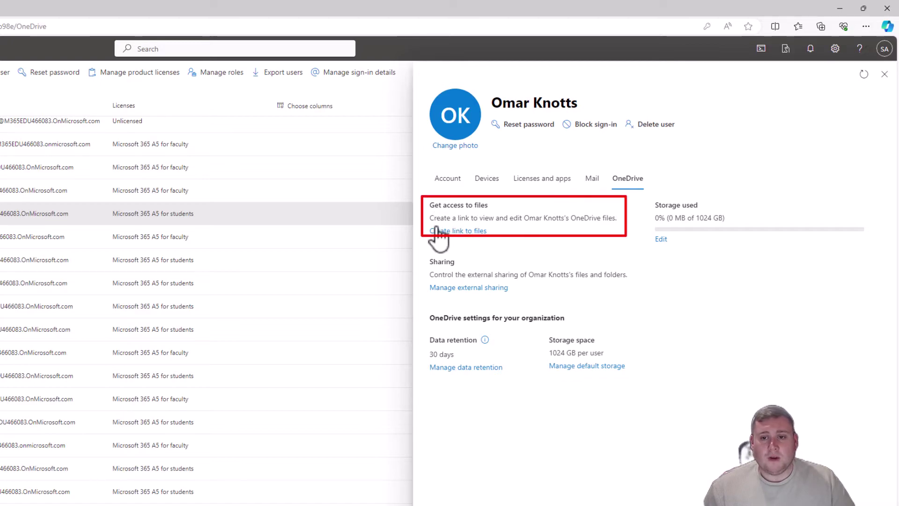
left_click(466, 231)
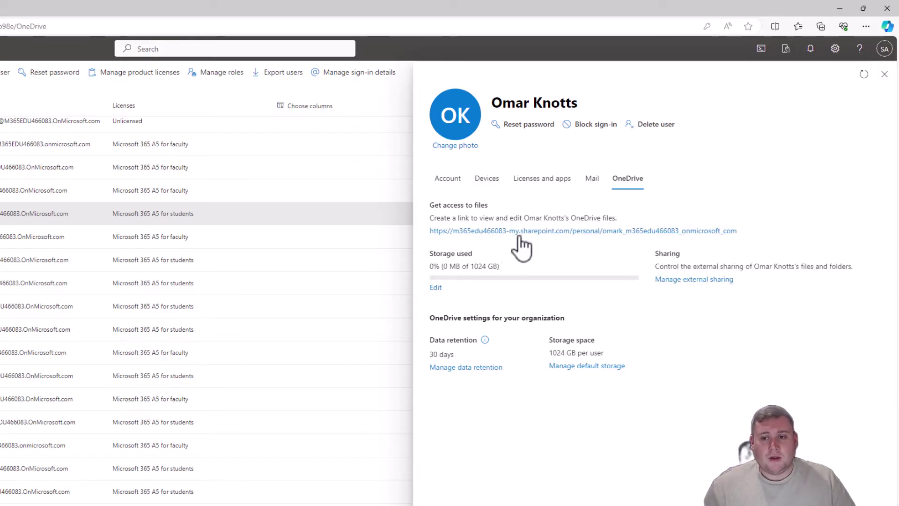
right_click(542, 232)
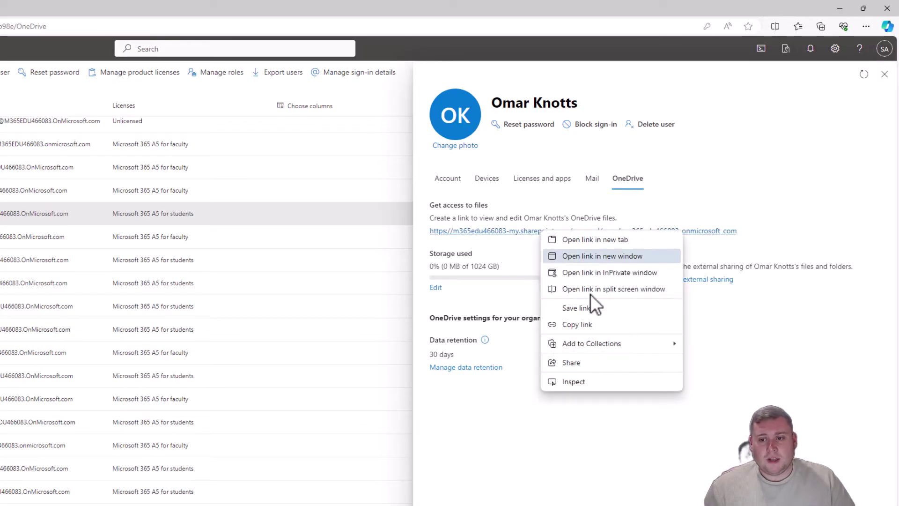
left_click(593, 328)
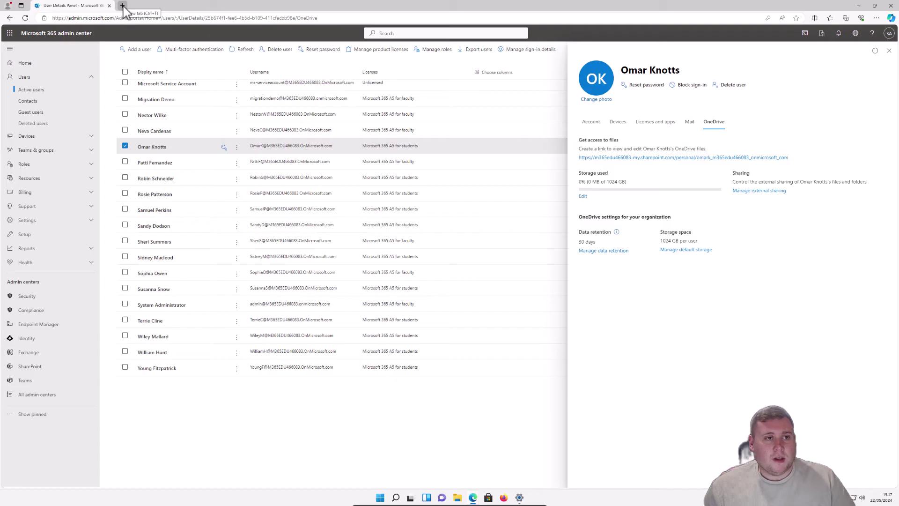
left_click(123, 6)
right_click(169, 18)
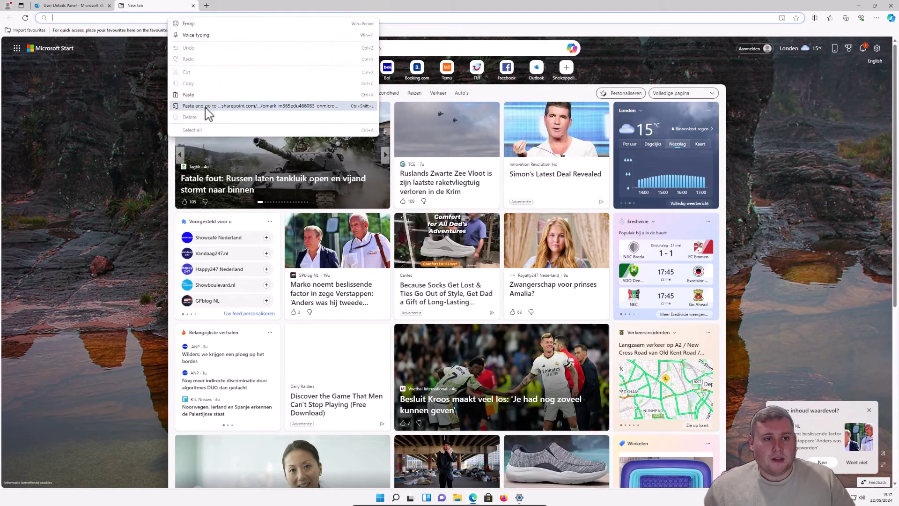
Step: Load the copied OneDrive link and select the Important Files folder
left_click(206, 108)
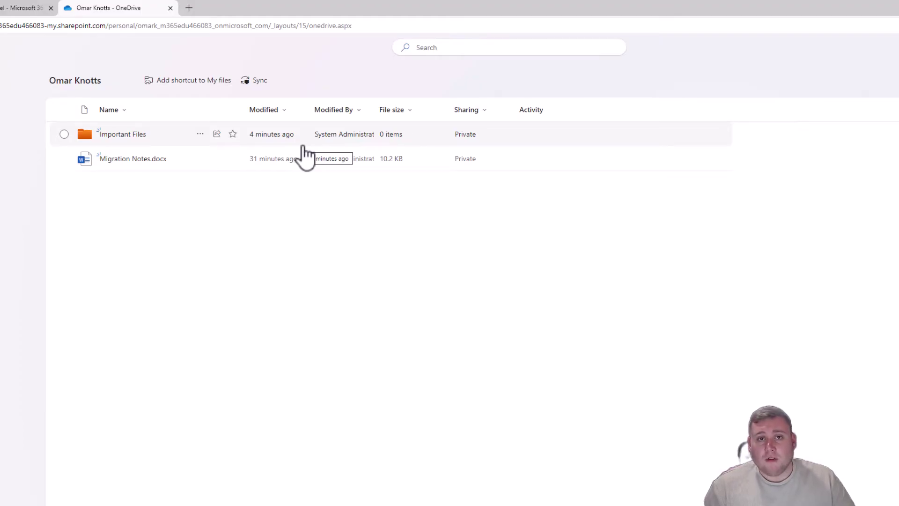
left_click(64, 134)
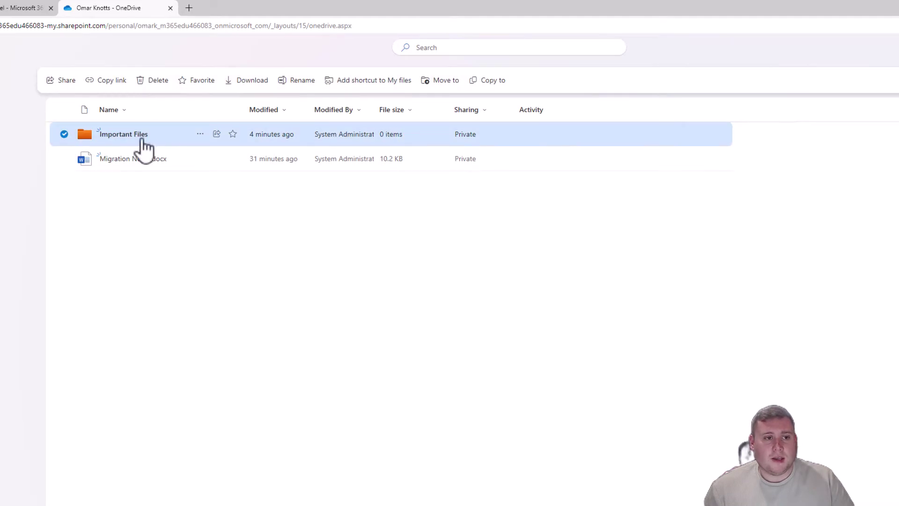
Step: Share the Important Files folder, adding a colleague as recipient and starting a message
left_click(62, 83)
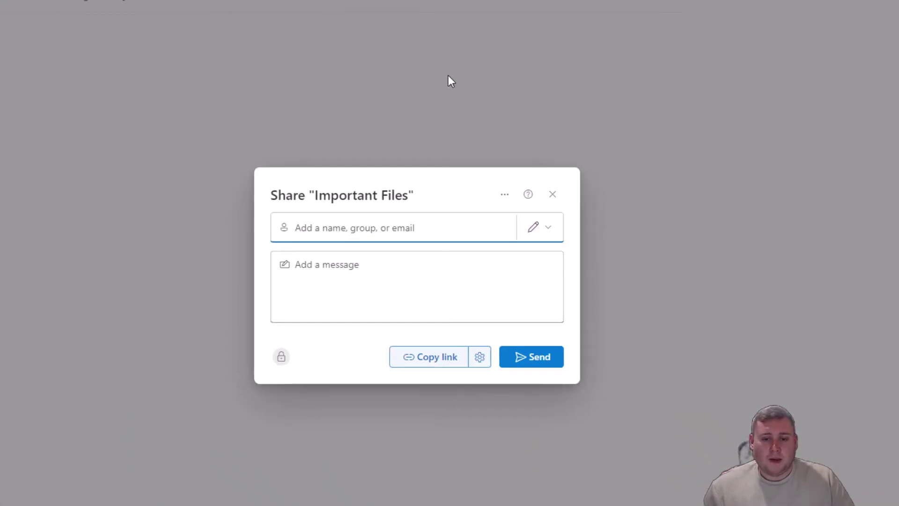
left_click(369, 230)
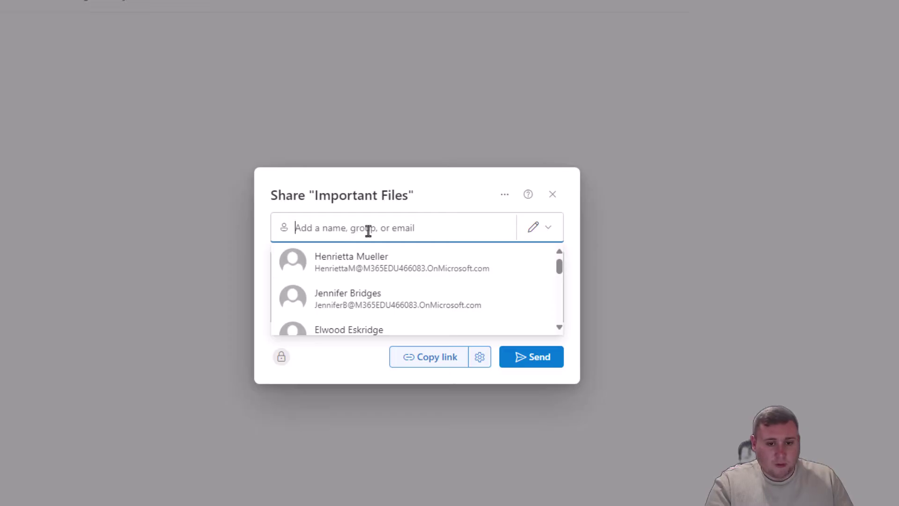
type("robin")
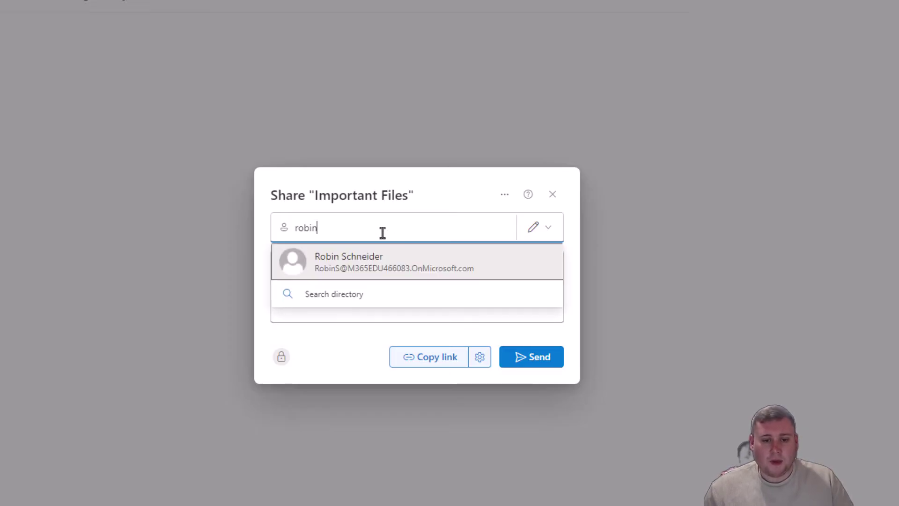
left_click(356, 264)
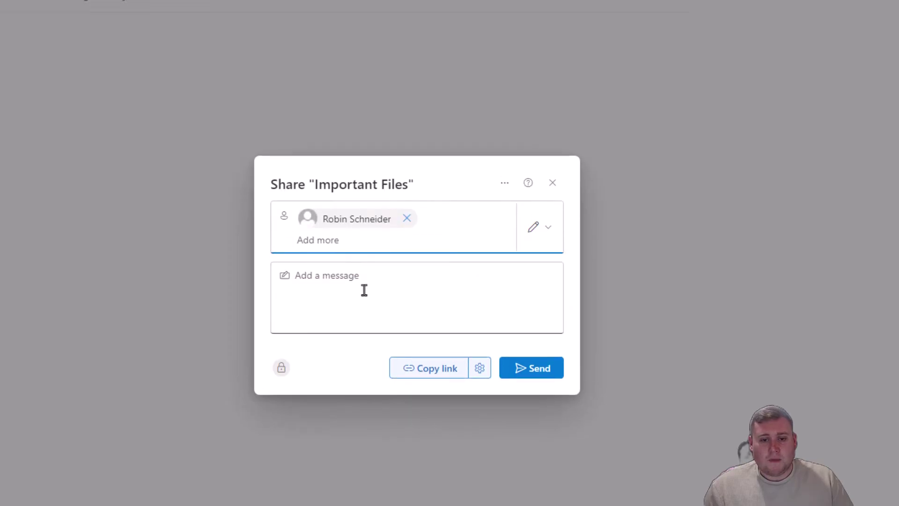
left_click(346, 282)
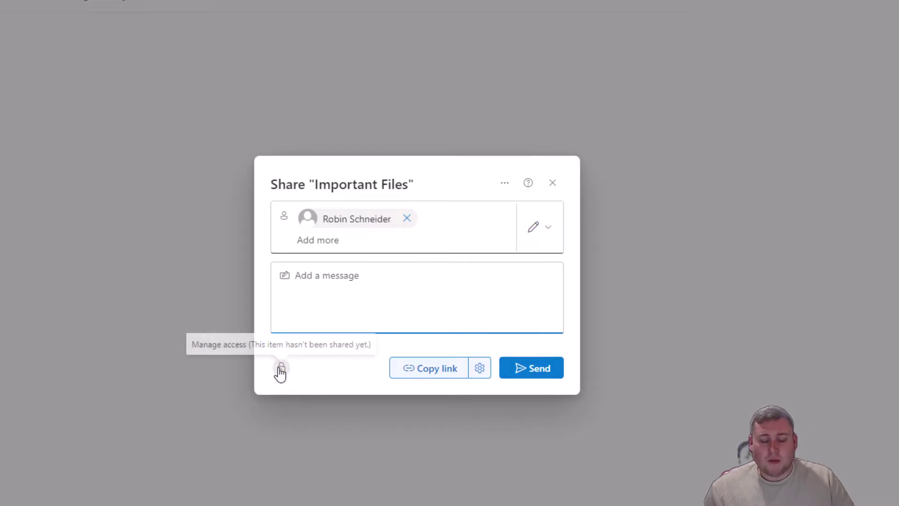
Step: Review and apply the sharing link settings, then close the Share dialog
left_click(481, 373)
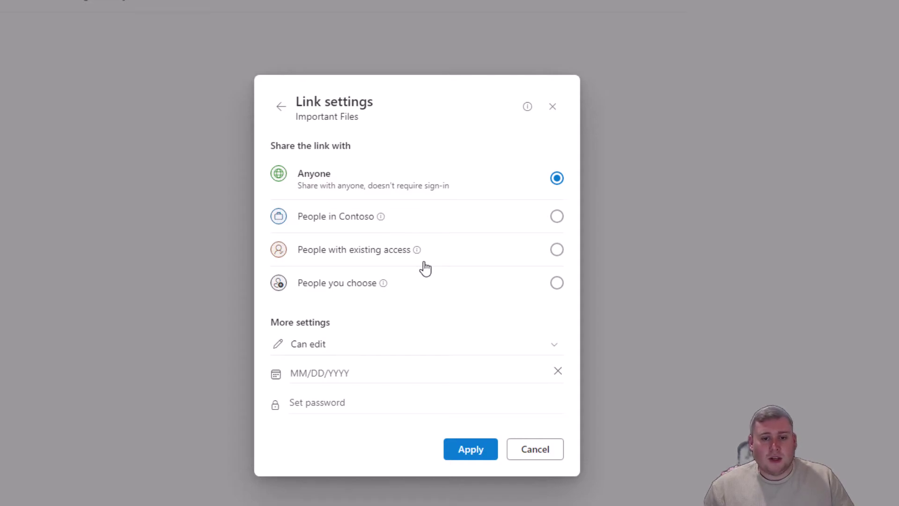
left_click(478, 461)
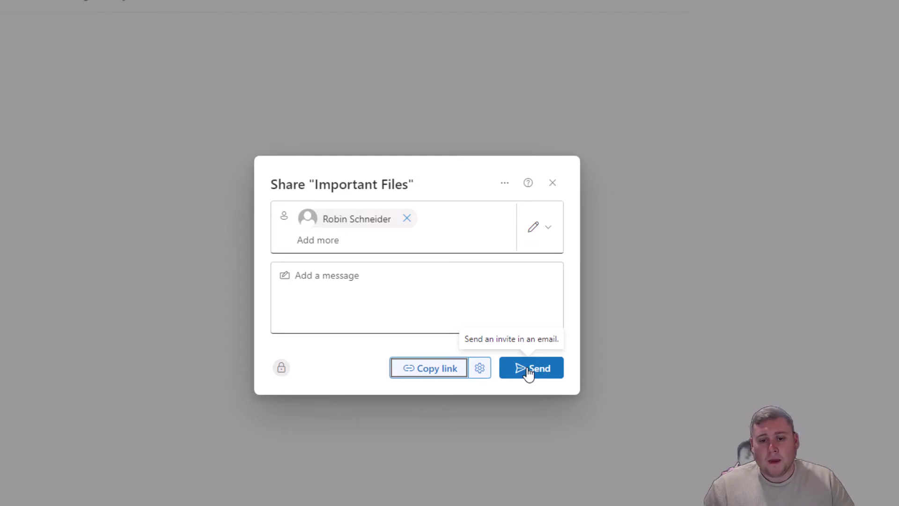
left_click(552, 182)
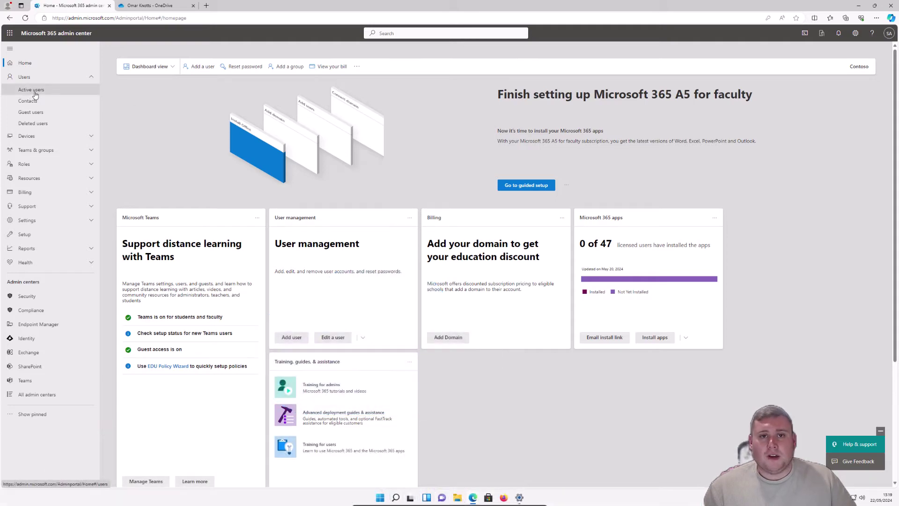
Step: Reopen the student user's account details from Active users
left_click(33, 93)
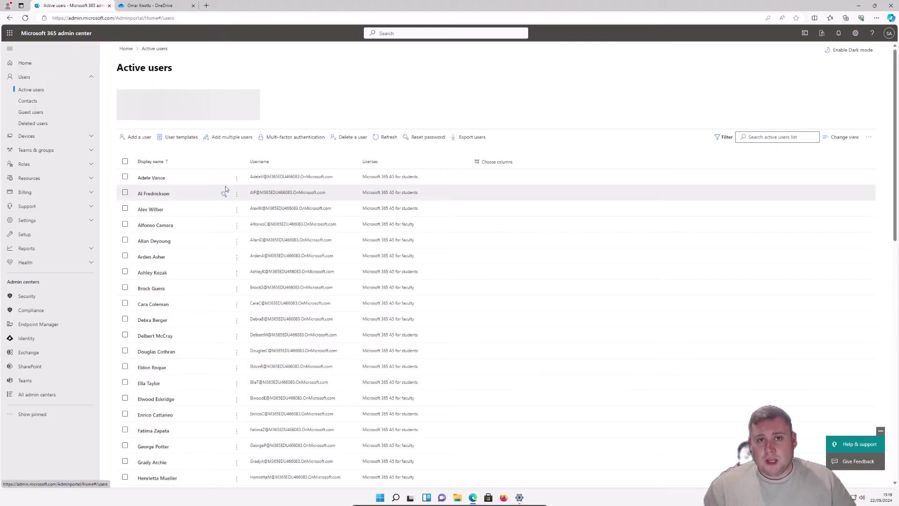
scroll(225, 187, "down", 10)
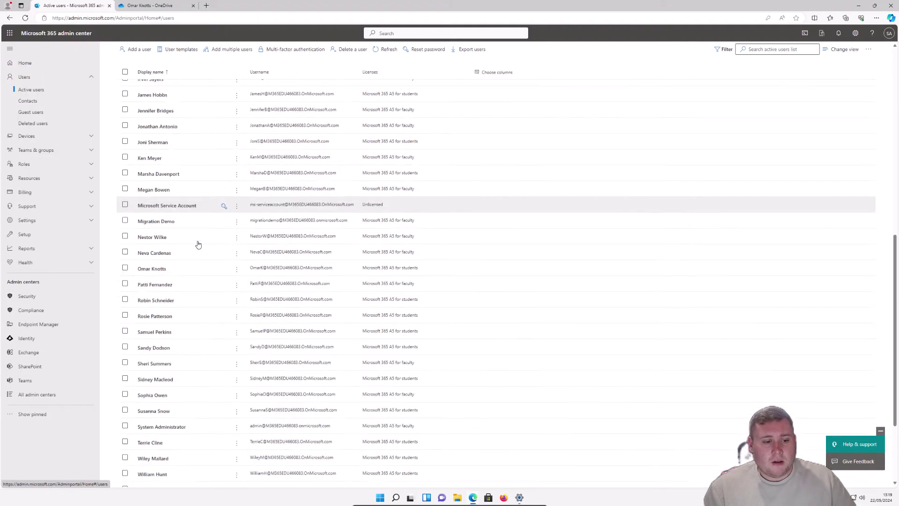
scroll(199, 244, "down", 3)
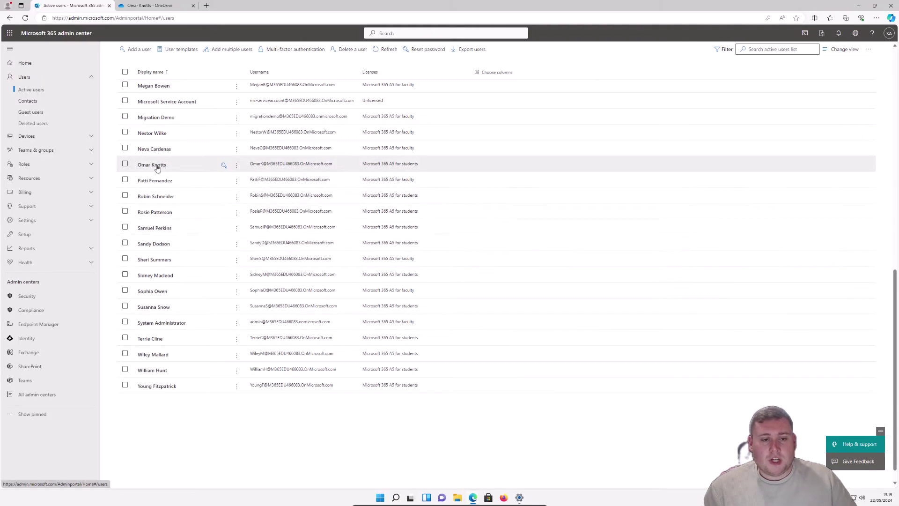
left_click(158, 168)
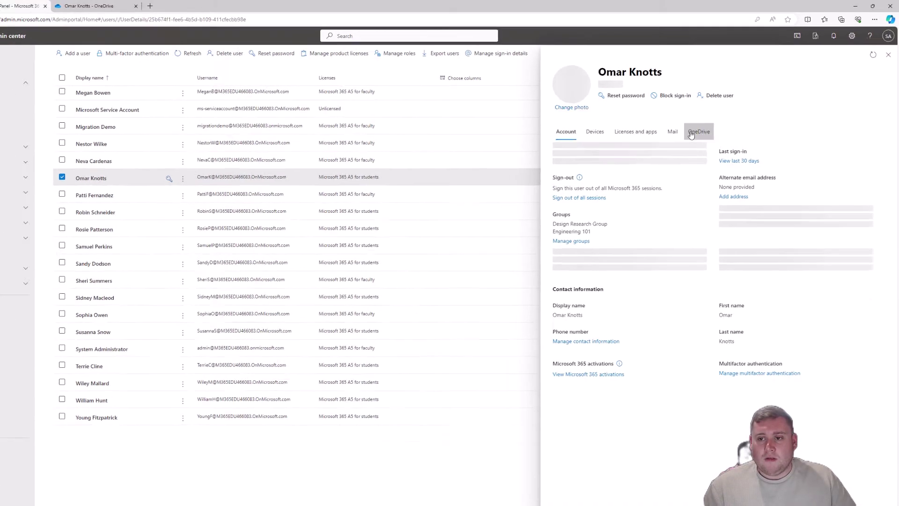
Step: Create a new link to the student's OneDrive files on the OneDrive tab and copy it
left_click(697, 136)
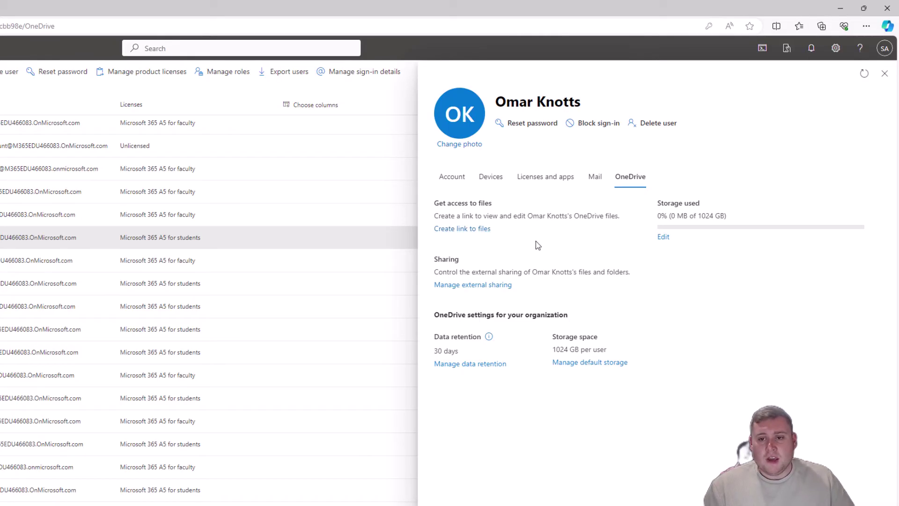
left_click(461, 229)
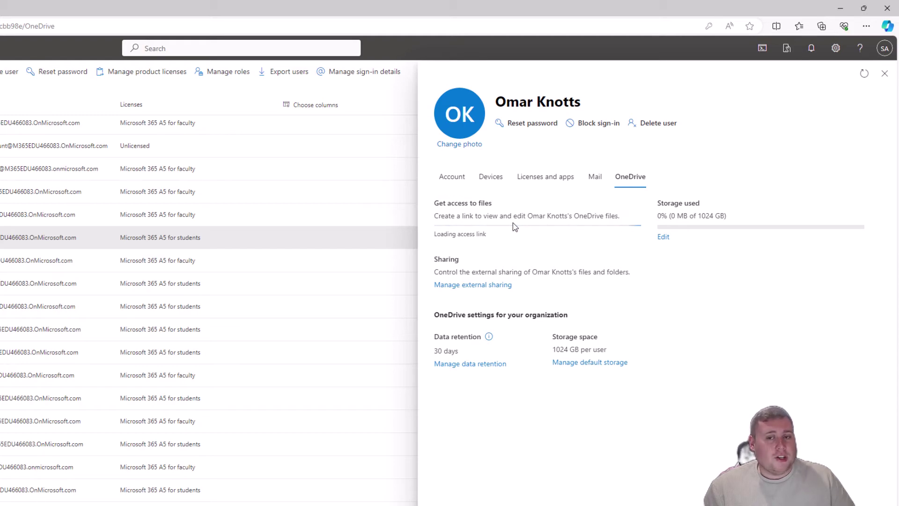
right_click(526, 229)
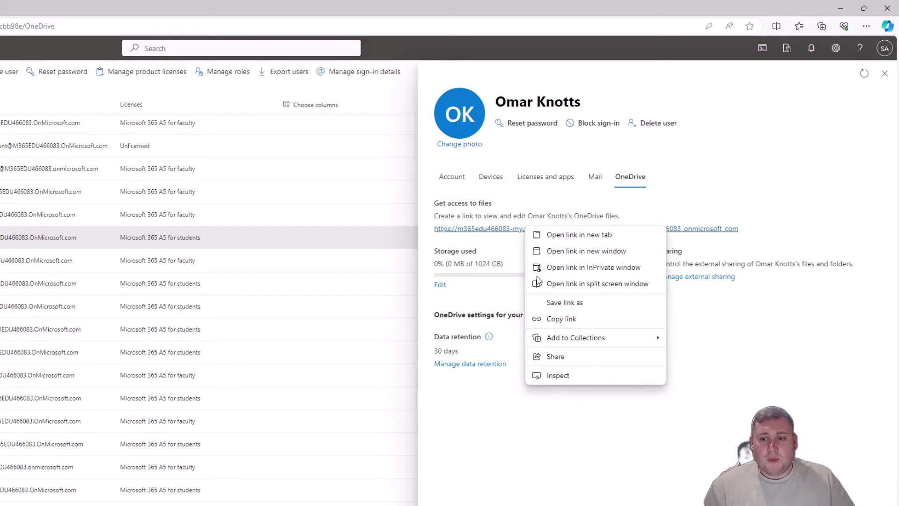
left_click(562, 319)
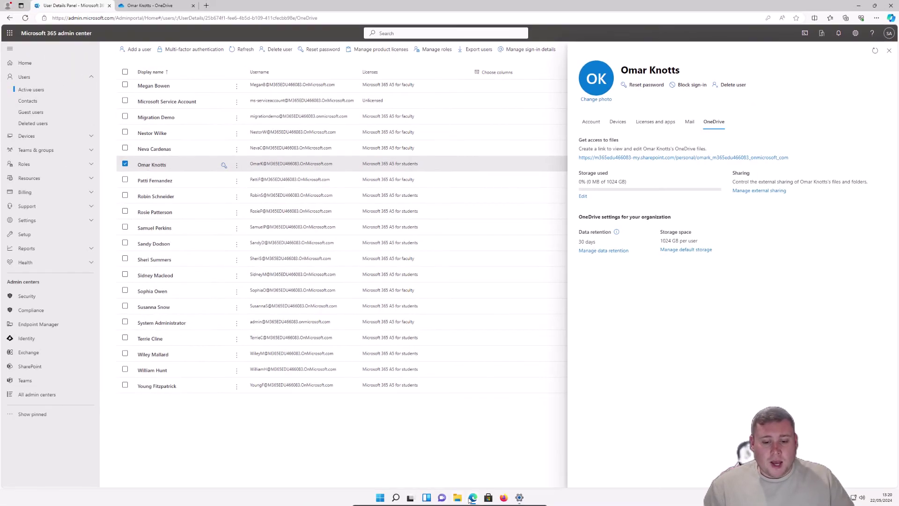
Step: Sign in to Microsoft 365 in the private window with the other user's saved account, declining Stay signed in
mouse_move(471, 500)
left_click(500, 477)
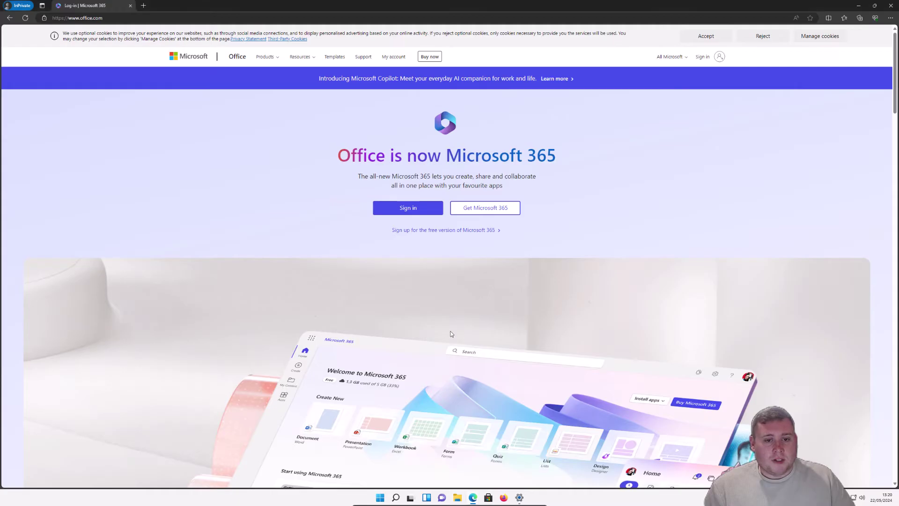
left_click(409, 211)
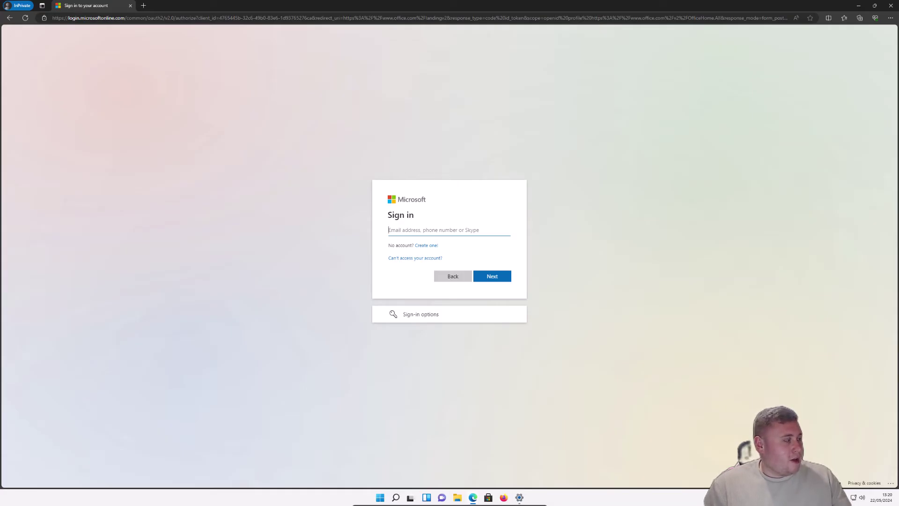
left_click(459, 232)
left_click(473, 255)
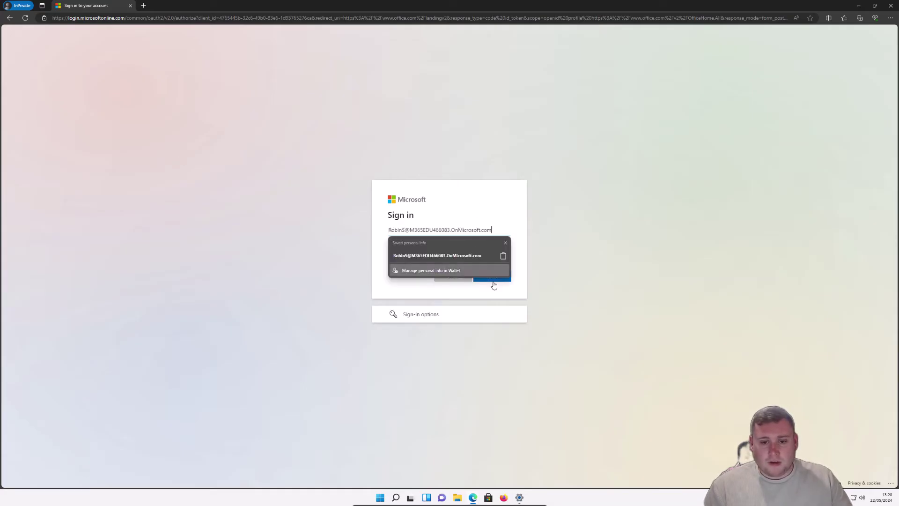
left_click(492, 280)
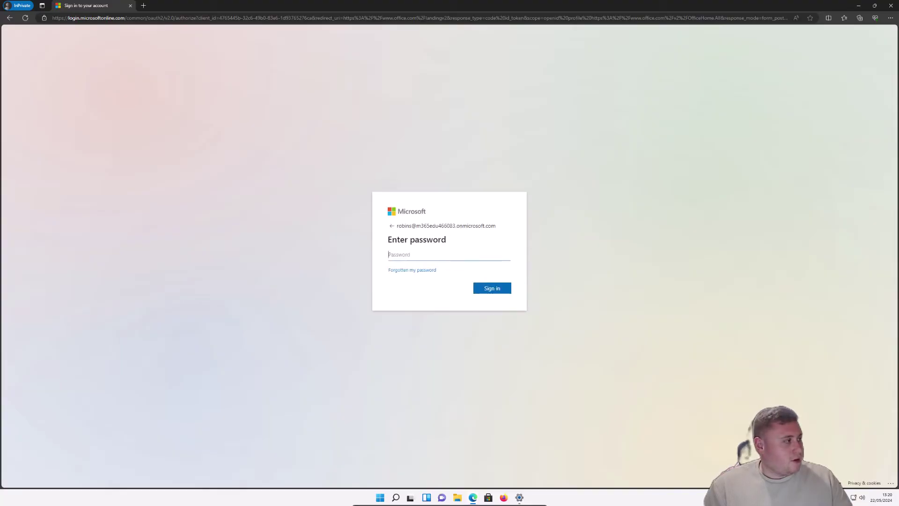
left_click(487, 255)
left_click(491, 276)
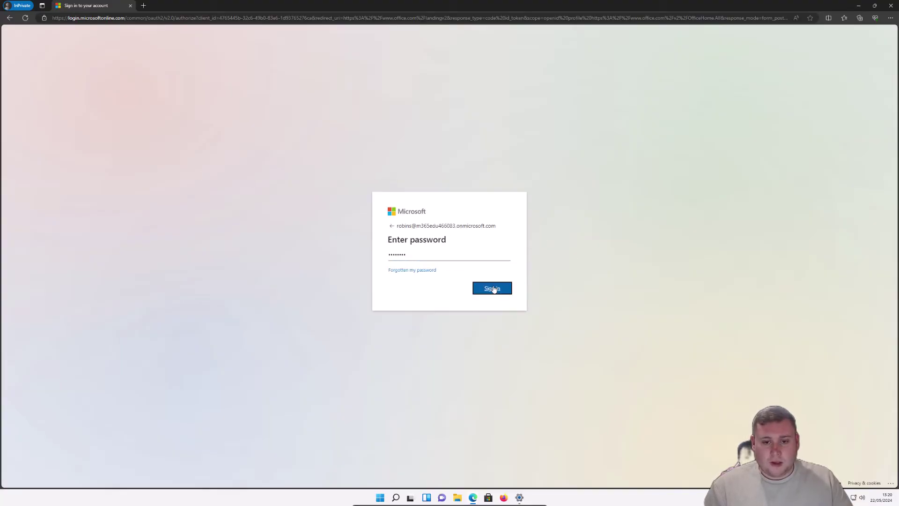
left_click(492, 288)
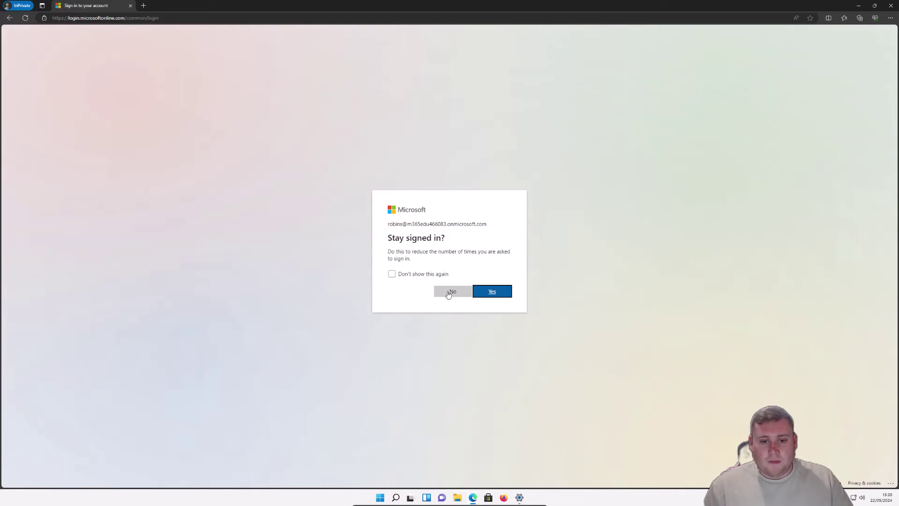
left_click(450, 292)
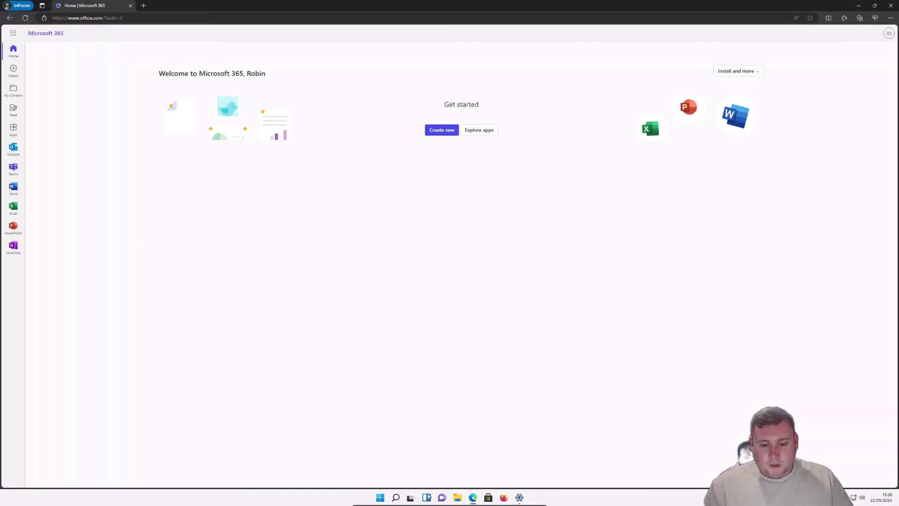
Step: Copy the student's OneDrive link from the admin center window
mouse_move(473, 497)
left_click(436, 461)
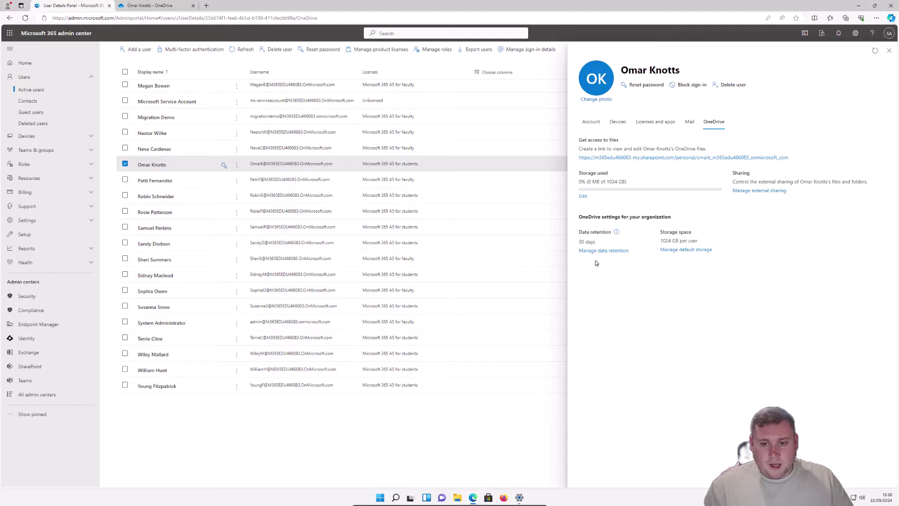
right_click(628, 162)
left_click(656, 222)
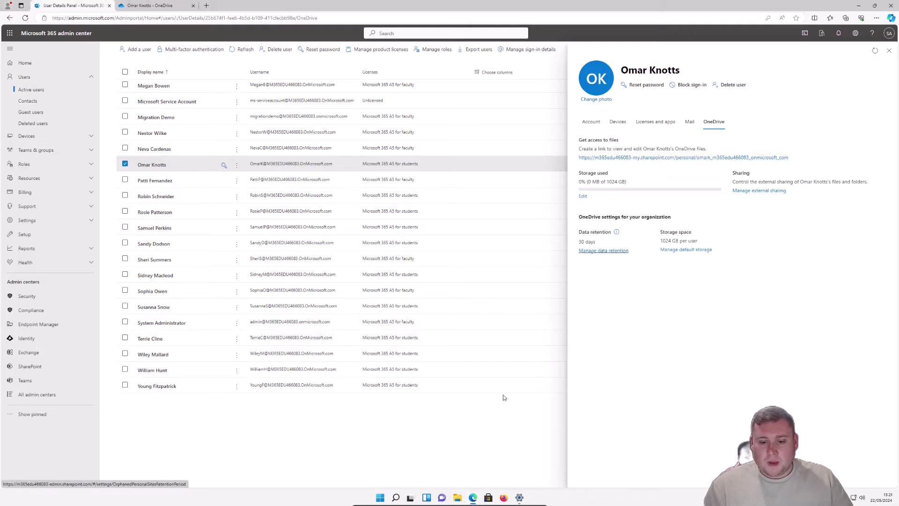
Step: Open the OneDrive link in a new private tab, getting Access Denied, then return to the admin center
mouse_move(474, 500)
left_click(497, 466)
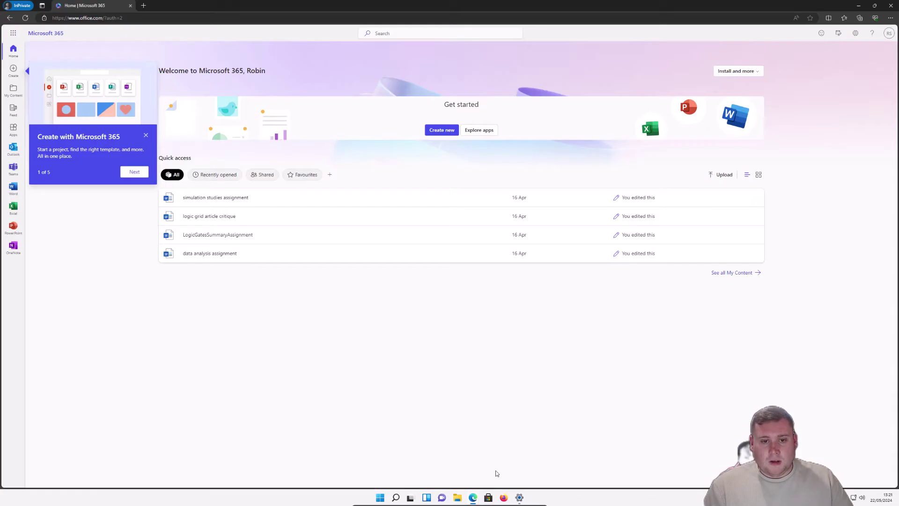
left_click(143, 6)
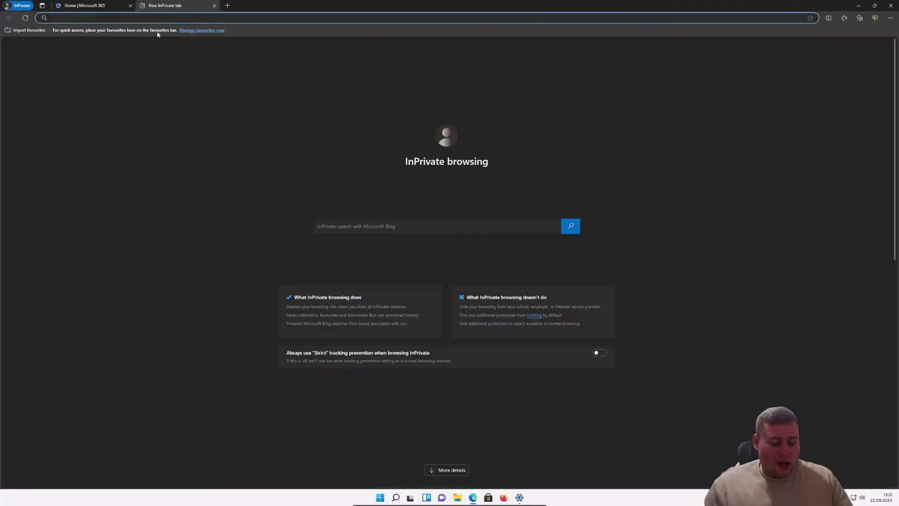
key("ctrl+v")
key("Return")
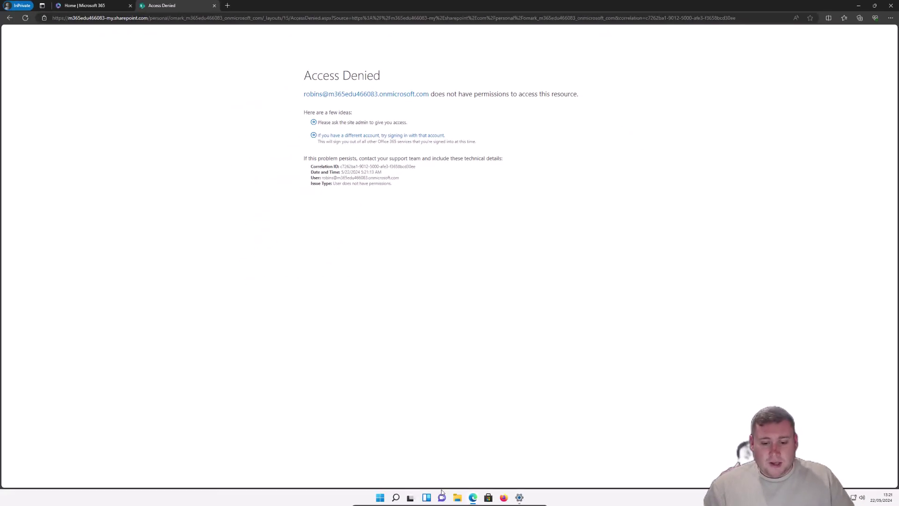
mouse_move(472, 501)
left_click(434, 474)
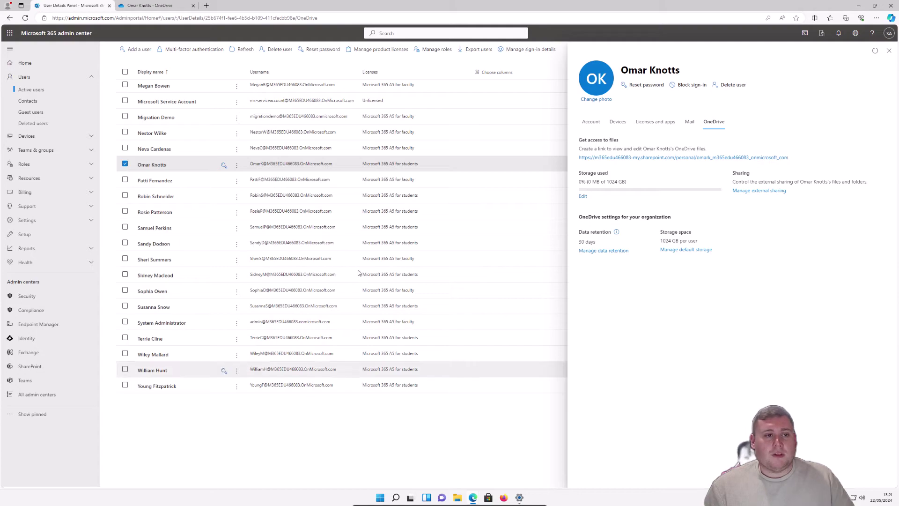
Step: Go to SharePoint admin center's More features and open the User profiles management page
left_click(889, 50)
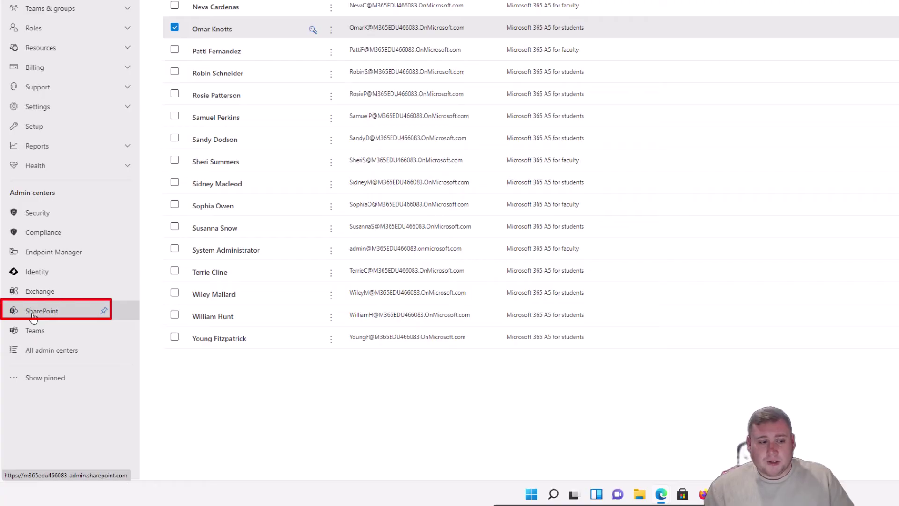
left_click(44, 317)
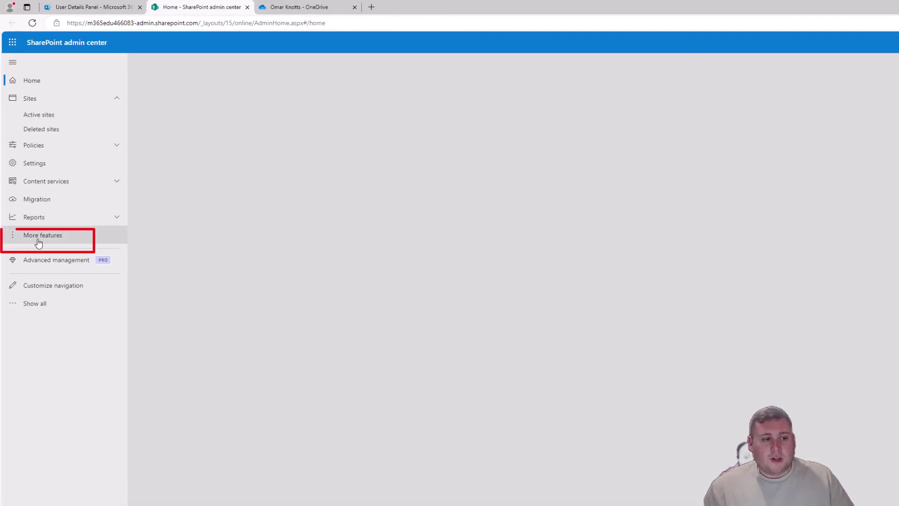
left_click(41, 243)
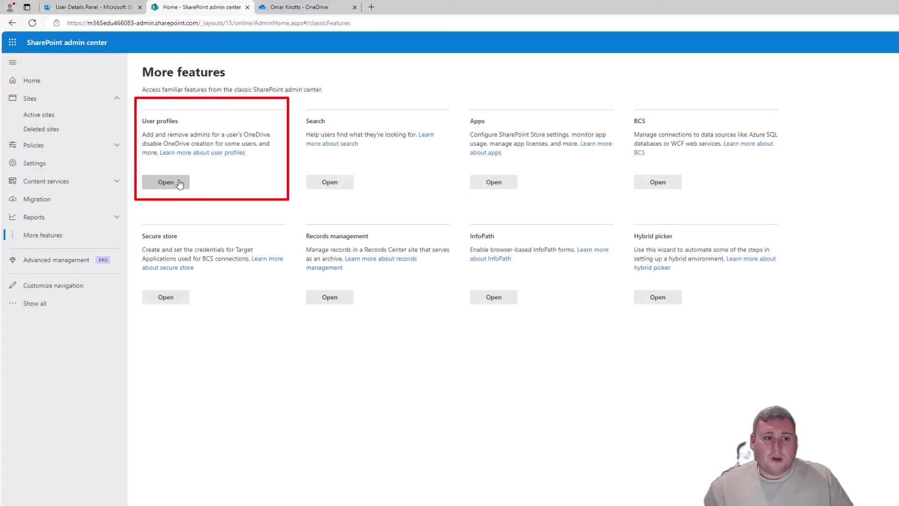
left_click(166, 183)
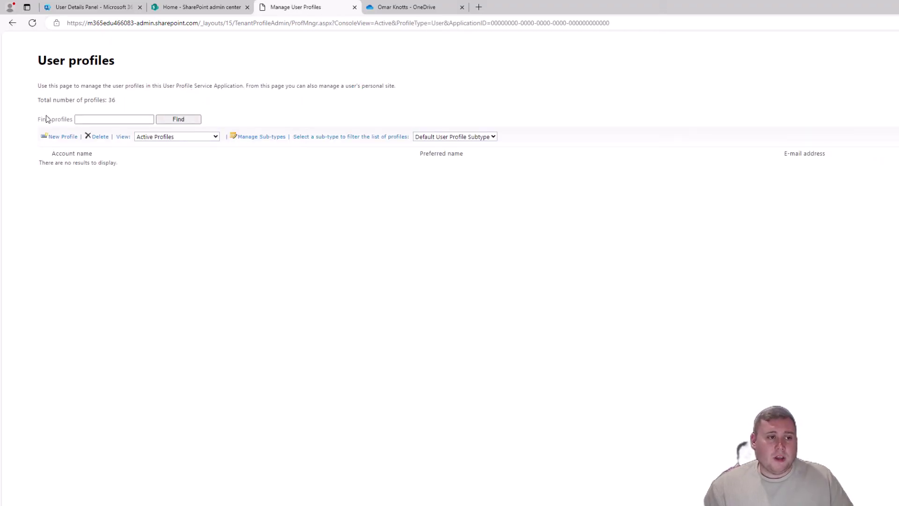
Step: Search Find profiles for the student's full name and open the found profile's action menu
left_click(90, 120)
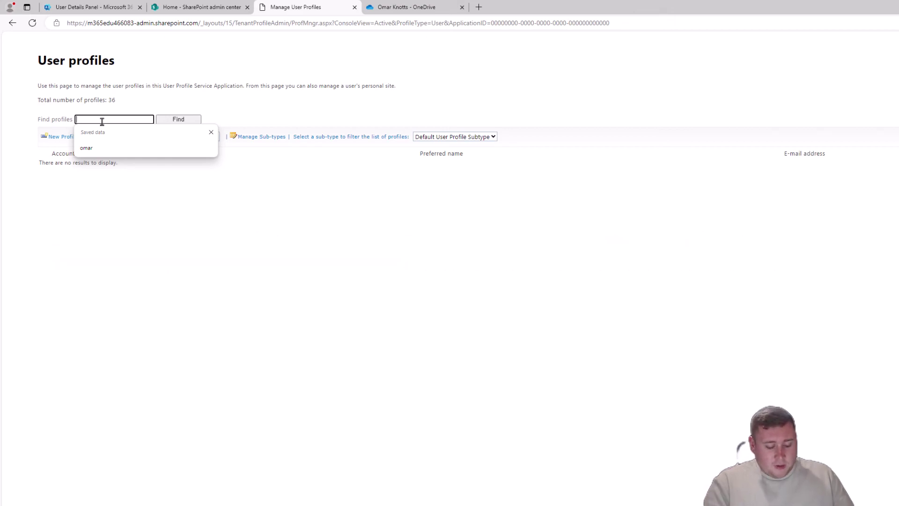
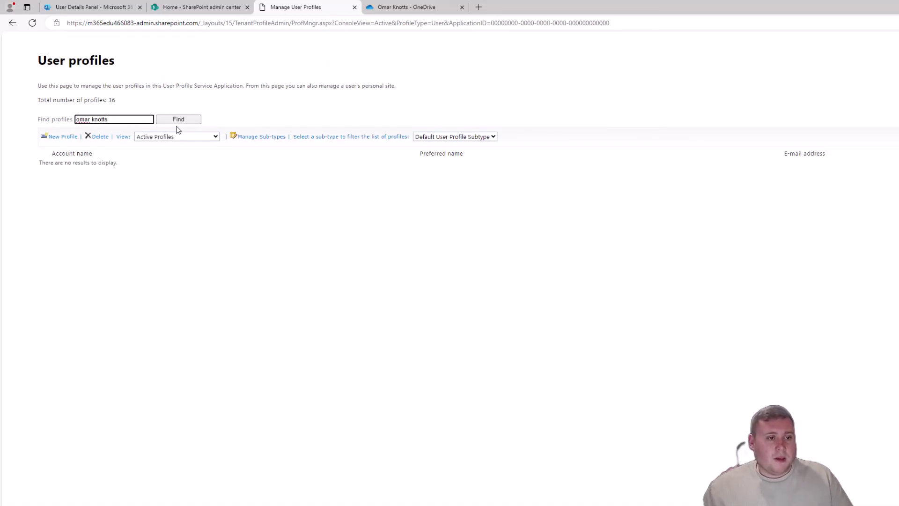
left_click(181, 121)
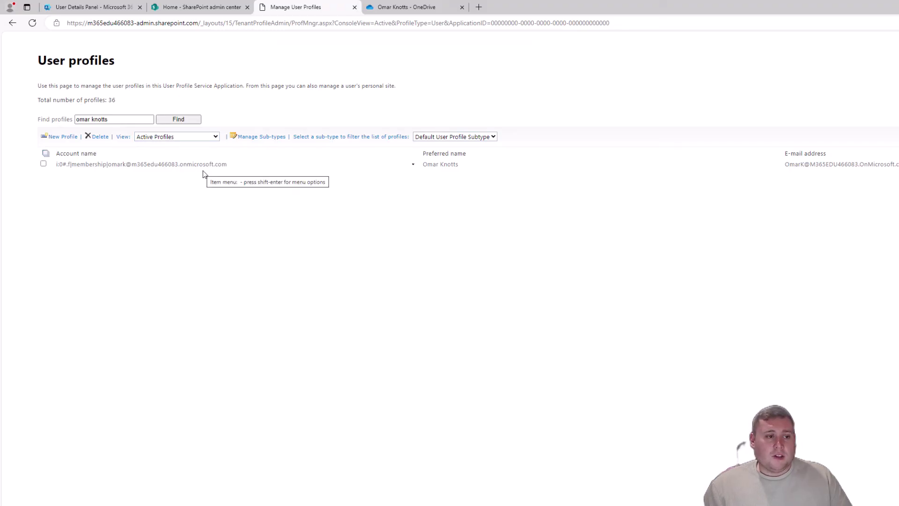
left_click(91, 164)
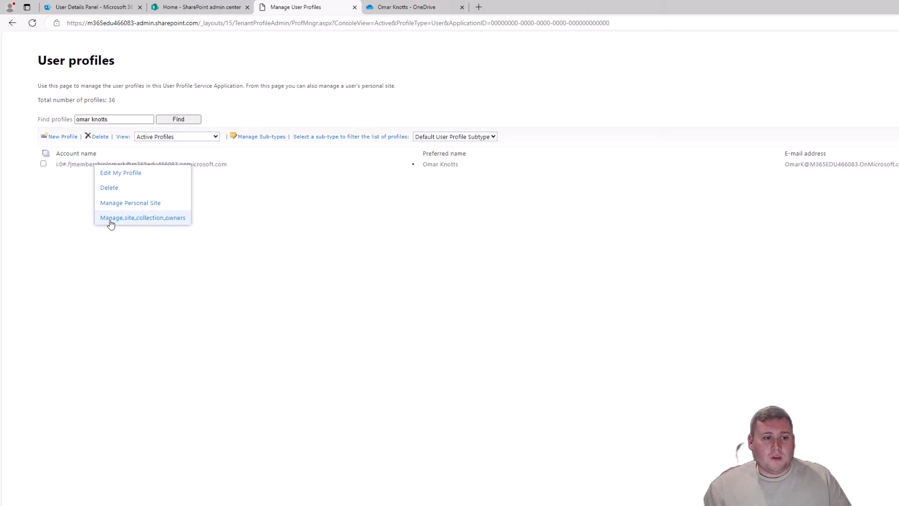
Step: Enter the denied user's name under Site Collection Administrators in site collection owners, resolve it, and save
left_click(170, 220)
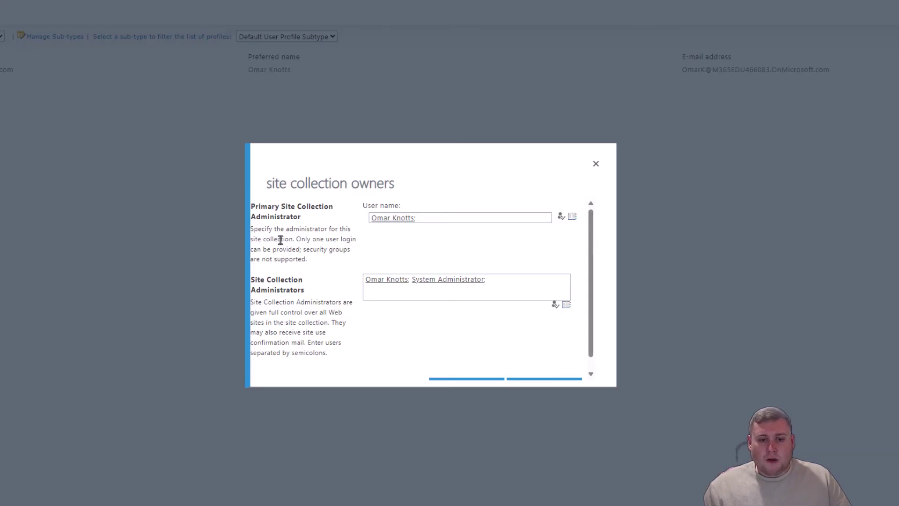
scroll(367, 245, "down", 1)
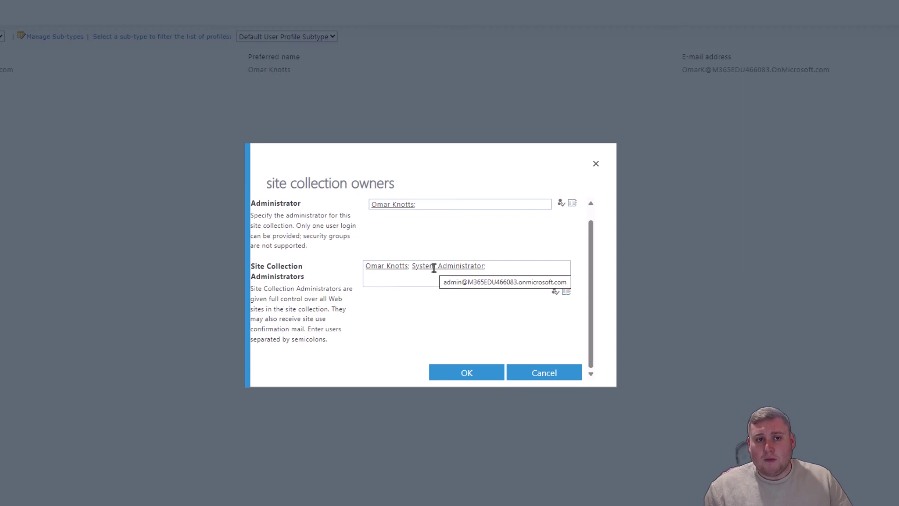
left_click(504, 270)
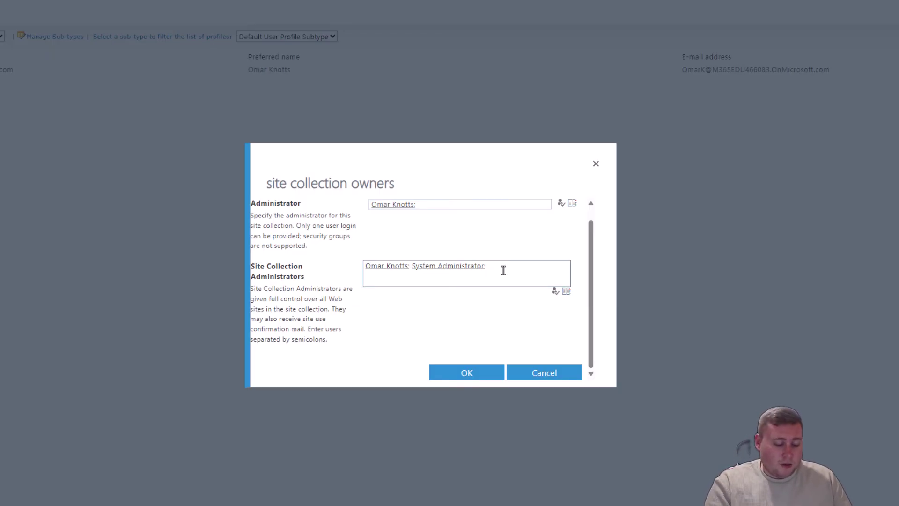
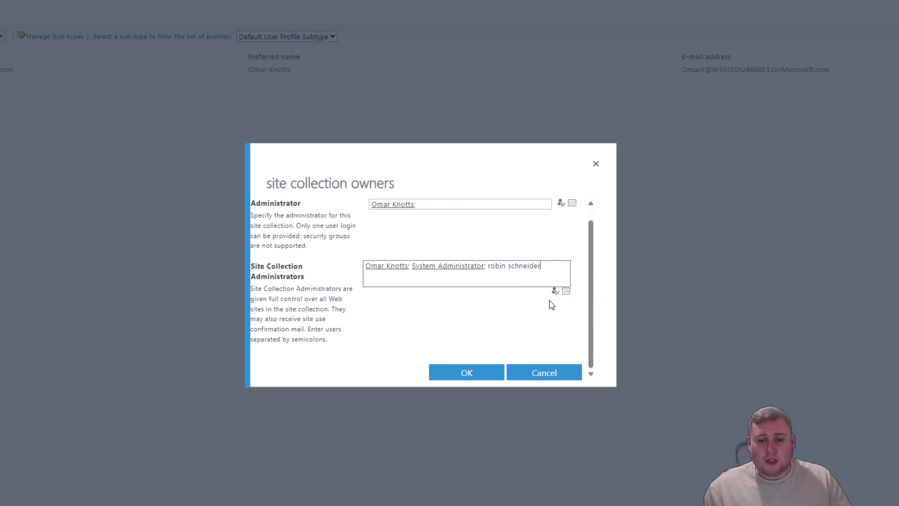
left_click(556, 292)
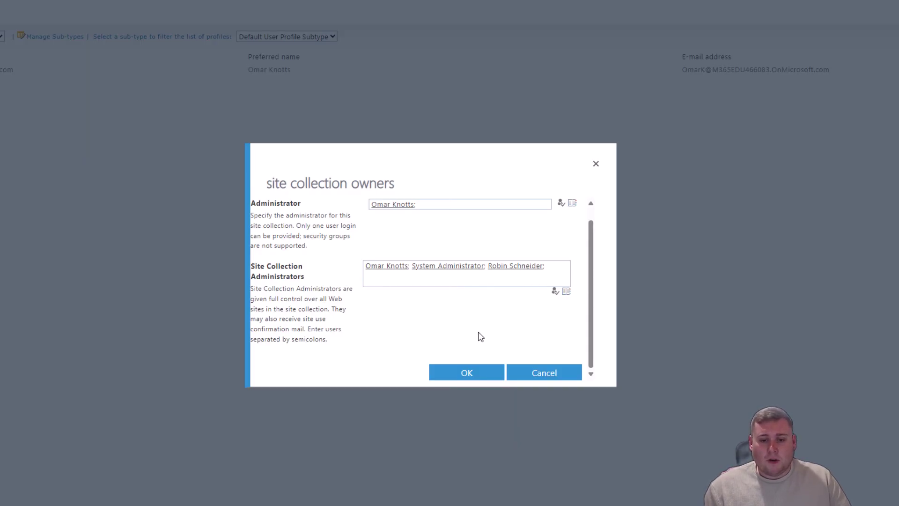
left_click(467, 372)
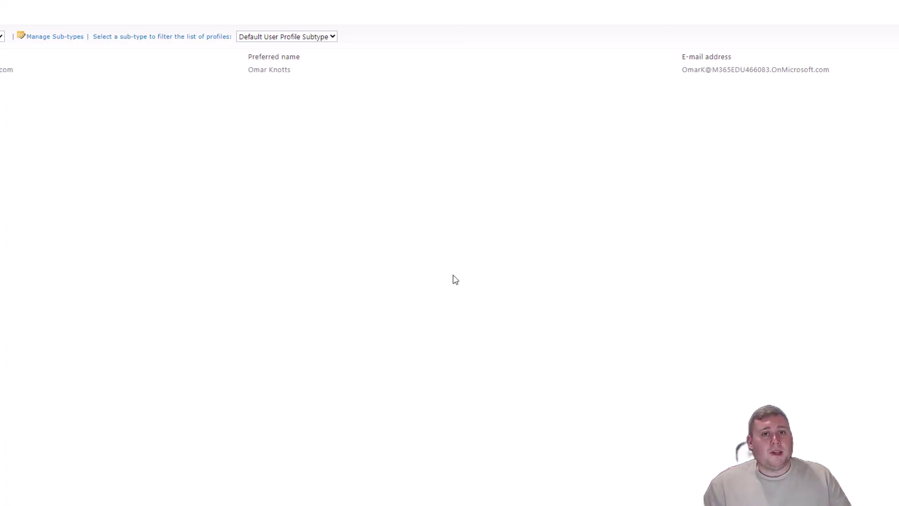